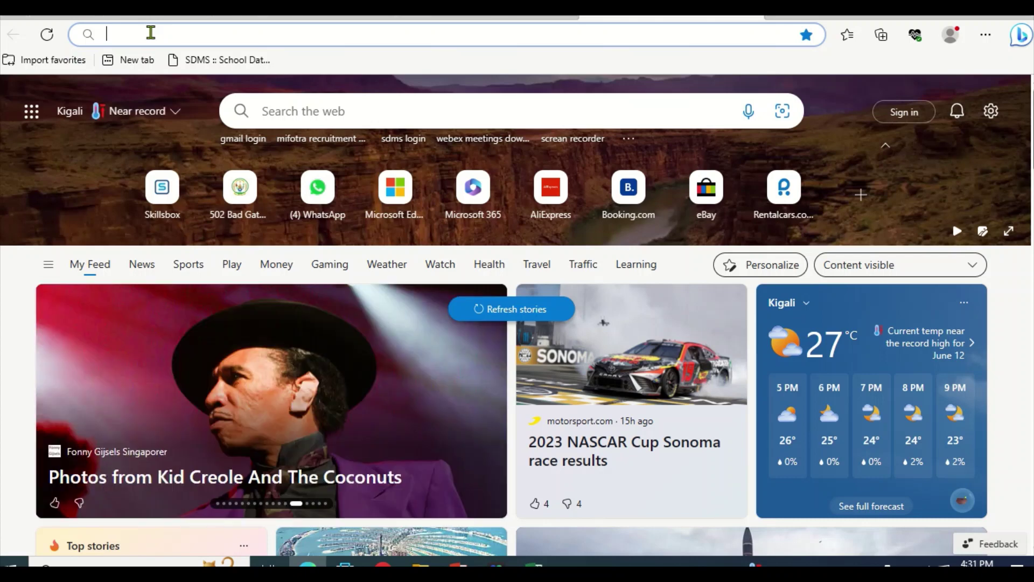
{"action": "type", "text": "https://www.skillsbox.com/"}
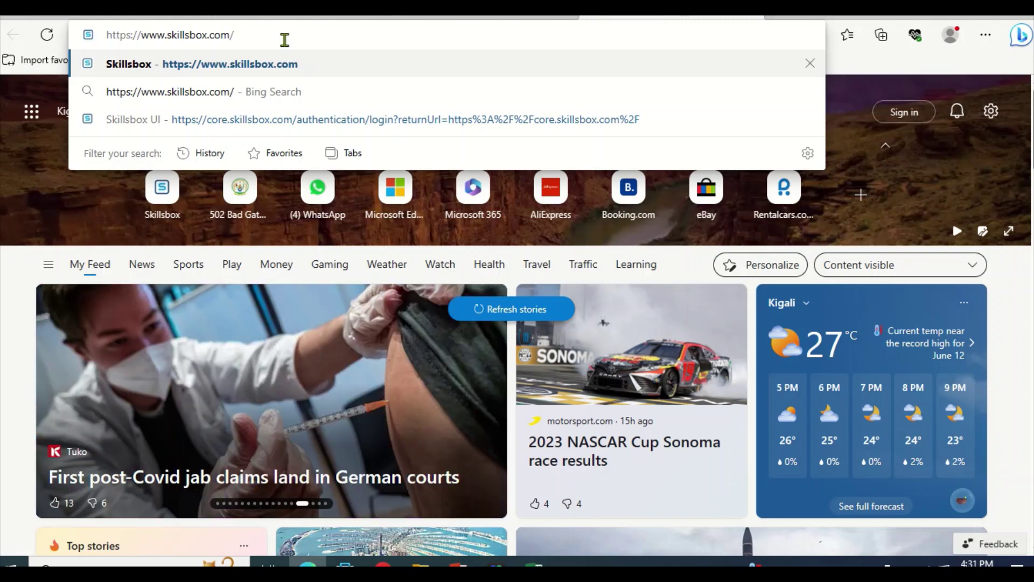
{"action": "key", "text": "Return"}
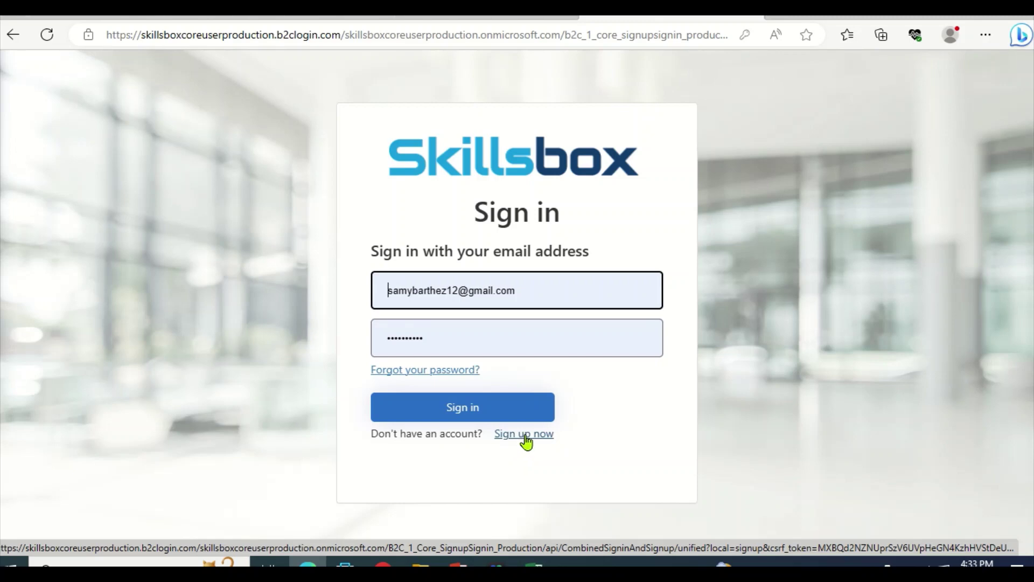
Step: Open the sign-up form and enter the saved email, deleting the two extra digits before the @
{"action": "left_click", "coordinate": [525, 434]}
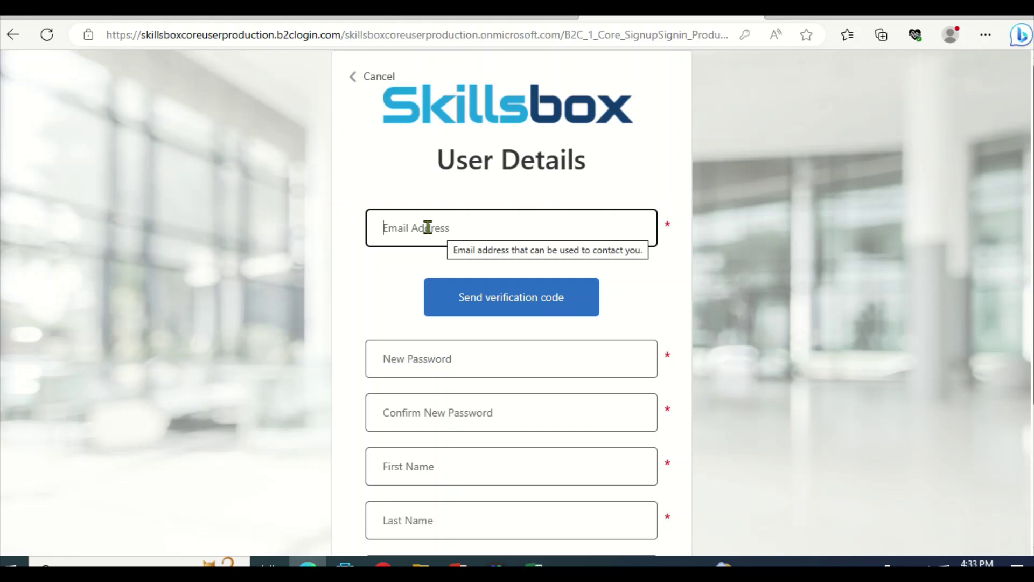
{"action": "type", "text": "sa"}
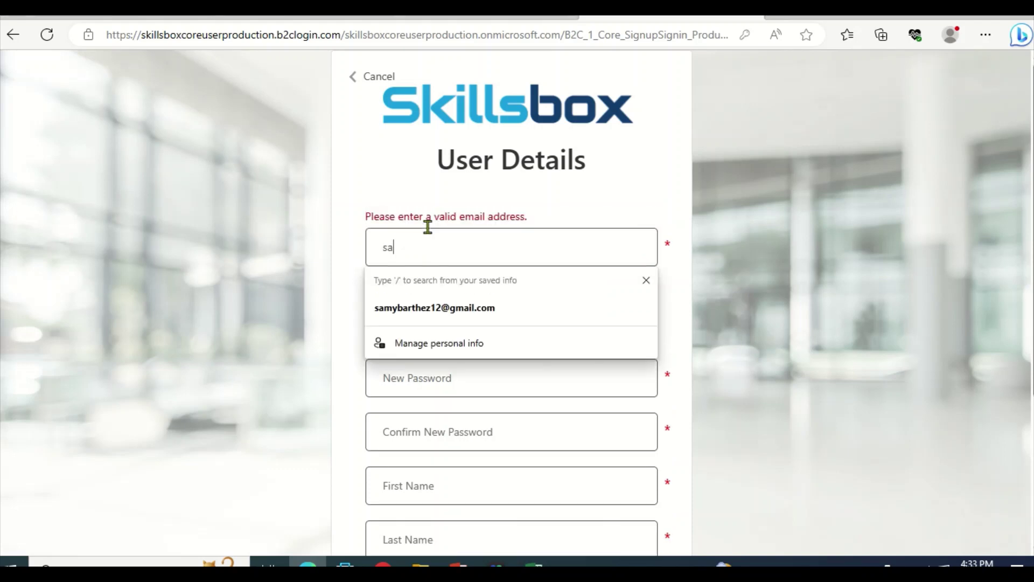
{"action": "left_click", "coordinate": [439, 302]}
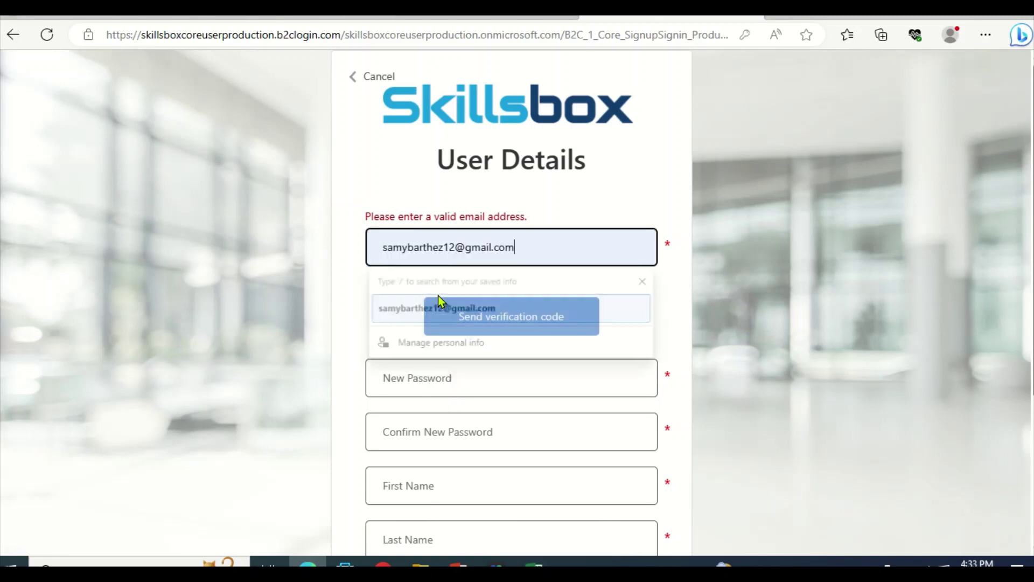
{"action": "left_click", "coordinate": [451, 242]}
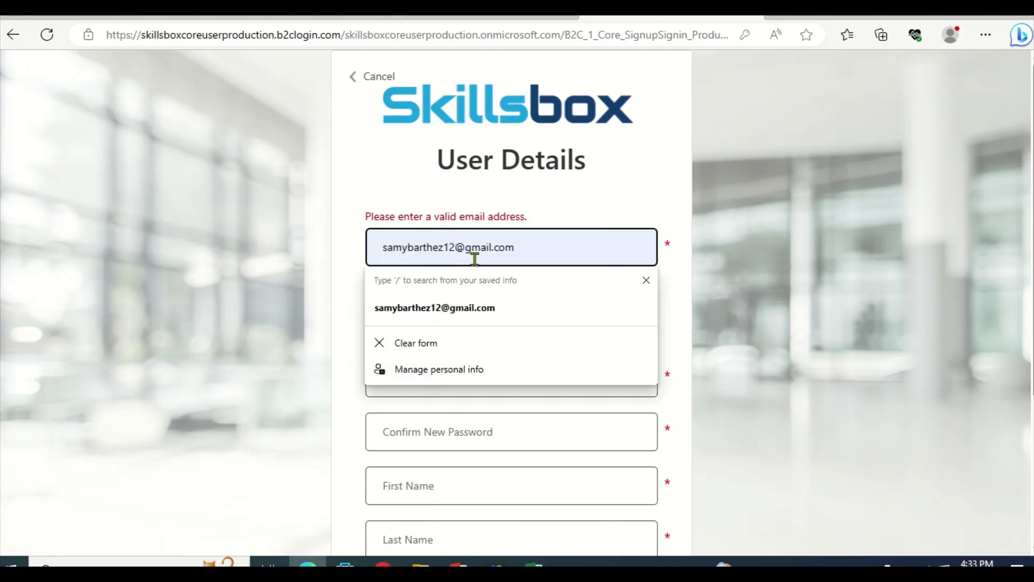
{"action": "key", "text": "BackSpace"}
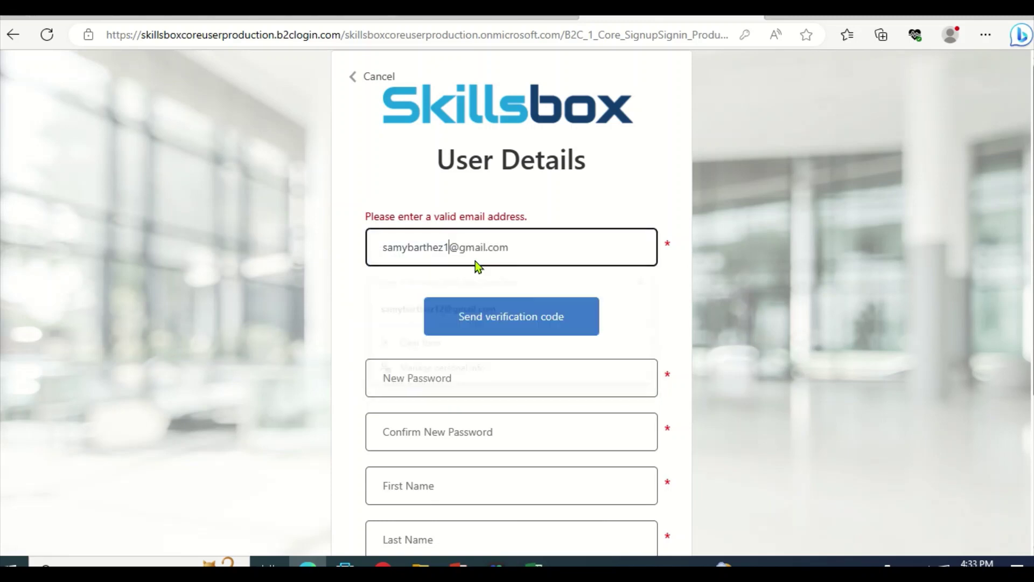
{"action": "key", "text": "BackSpace"}
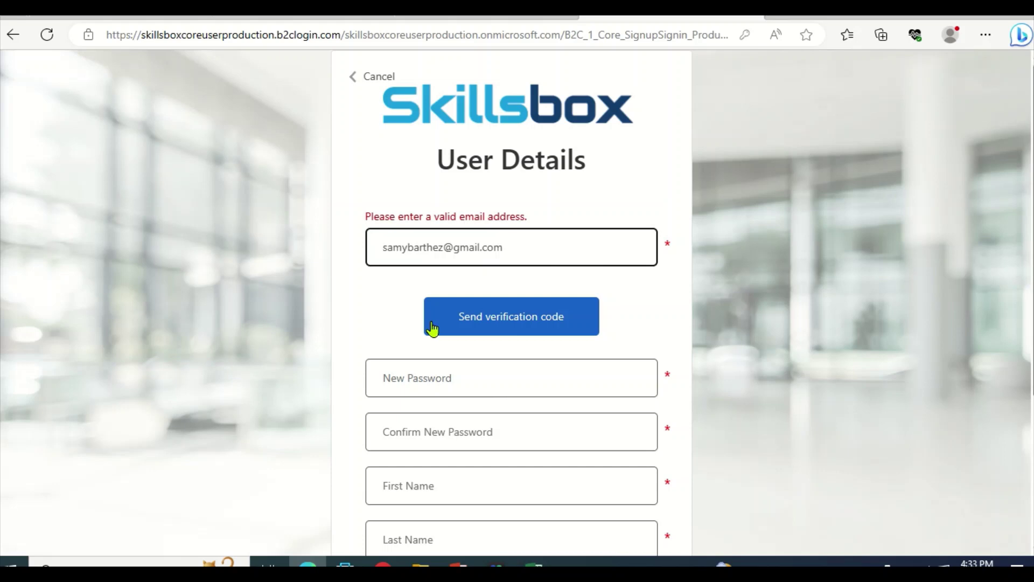
Step: Request a verification code for the entered email address
{"action": "left_click", "coordinate": [509, 325]}
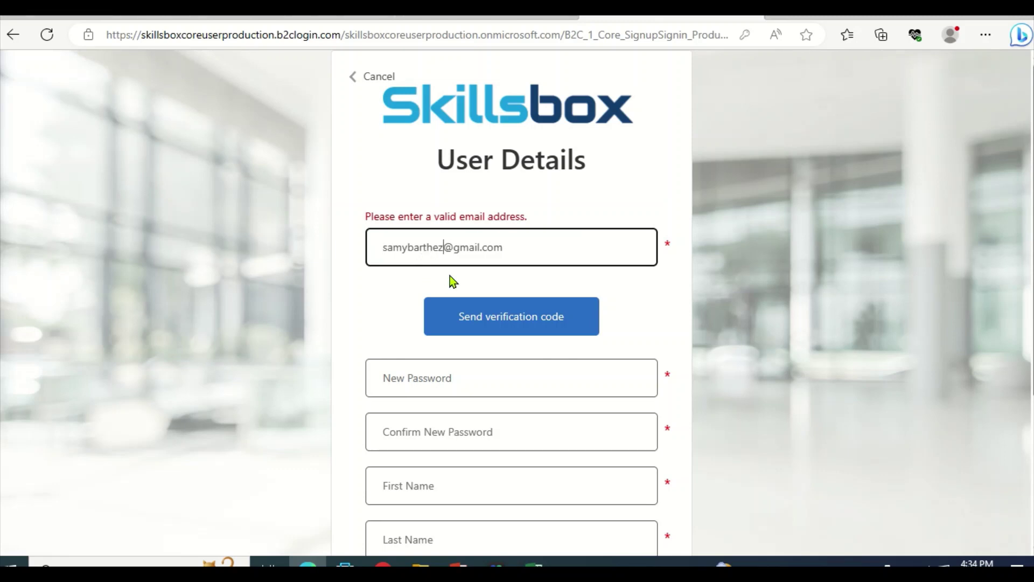
{"action": "left_click", "coordinate": [500, 322]}
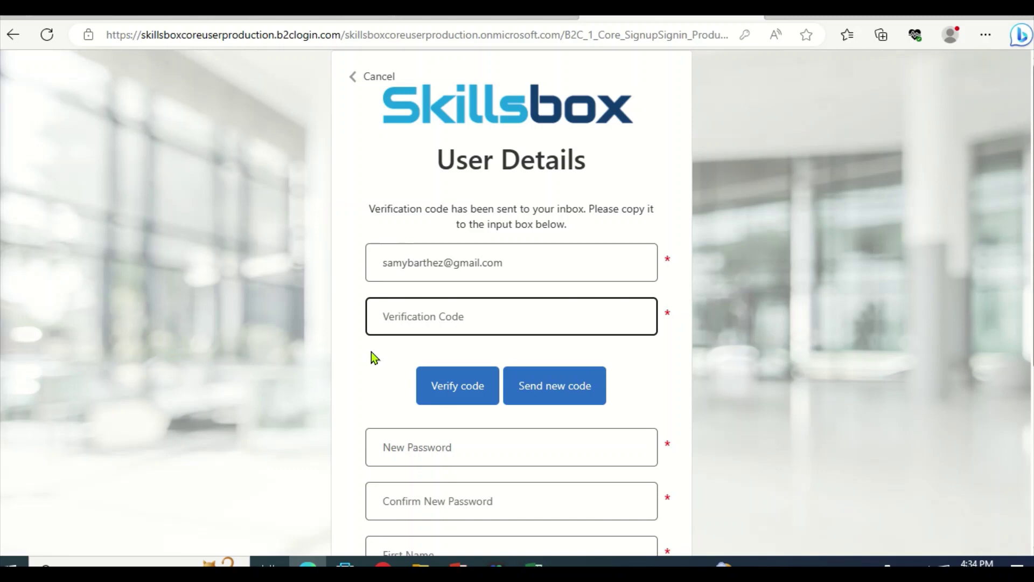
Step: Enter the emailed verification code and verify the email address
{"action": "left_click", "coordinate": [414, 308]}
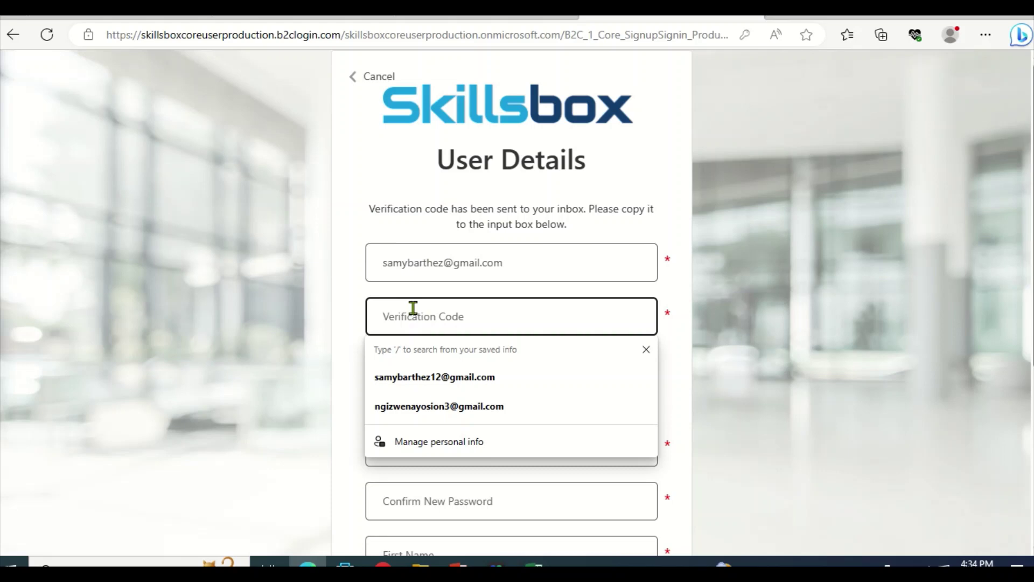
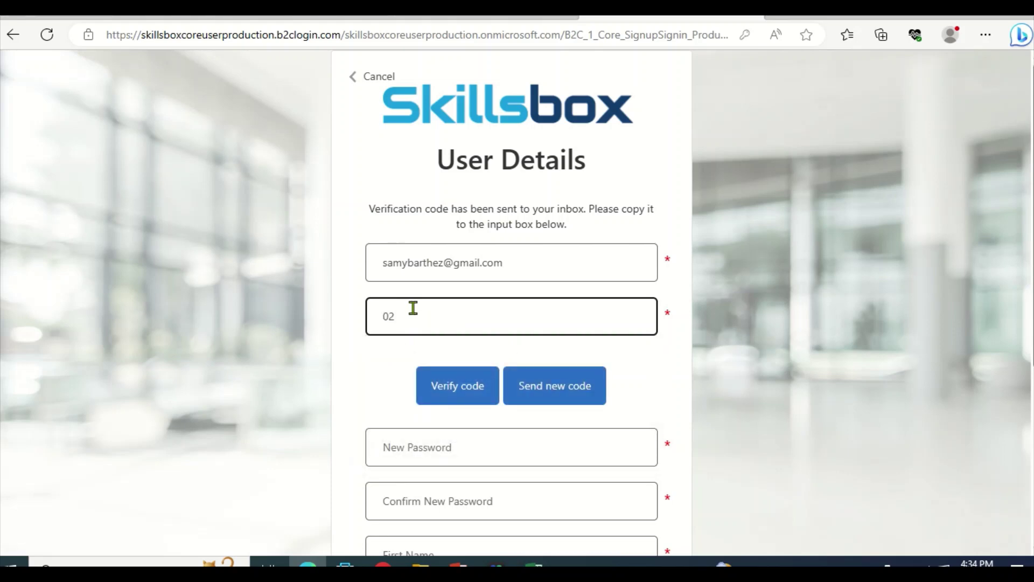
{"action": "left_click", "coordinate": [455, 398]}
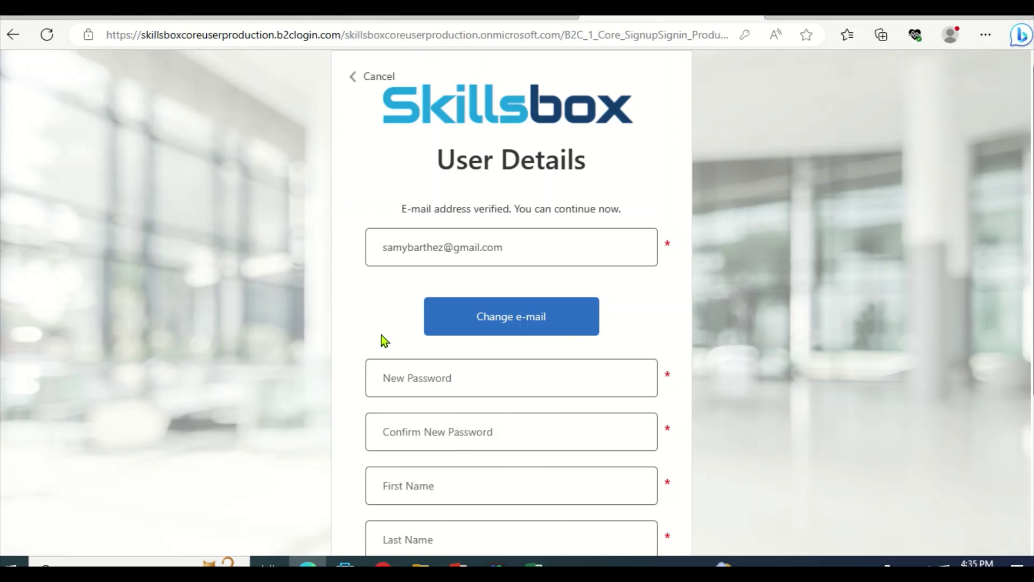
Step: Enter the new account password and the matching confirmation password
{"action": "left_click", "coordinate": [402, 375]}
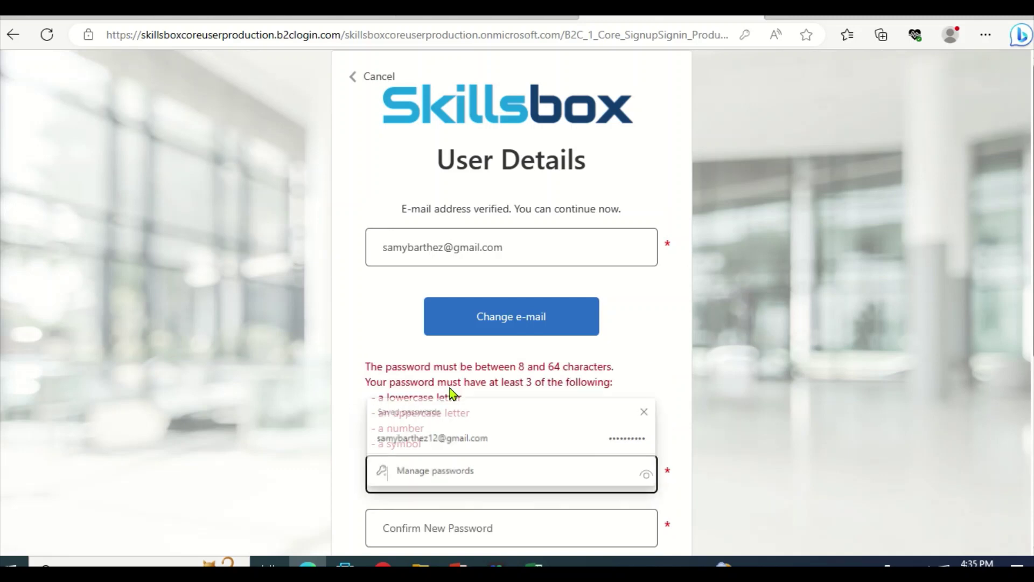
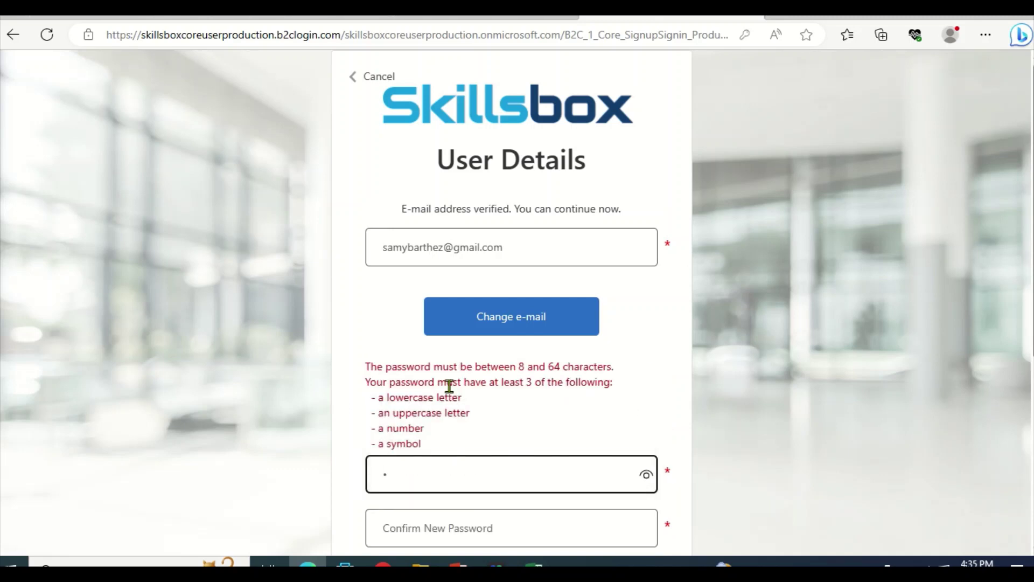
{"action": "key", "text": "BackSpace"}
{"action": "key", "text": "BackSpace"}
{"action": "key", "text": "BackSpace"}
{"action": "key", "text": "BackSpace"}
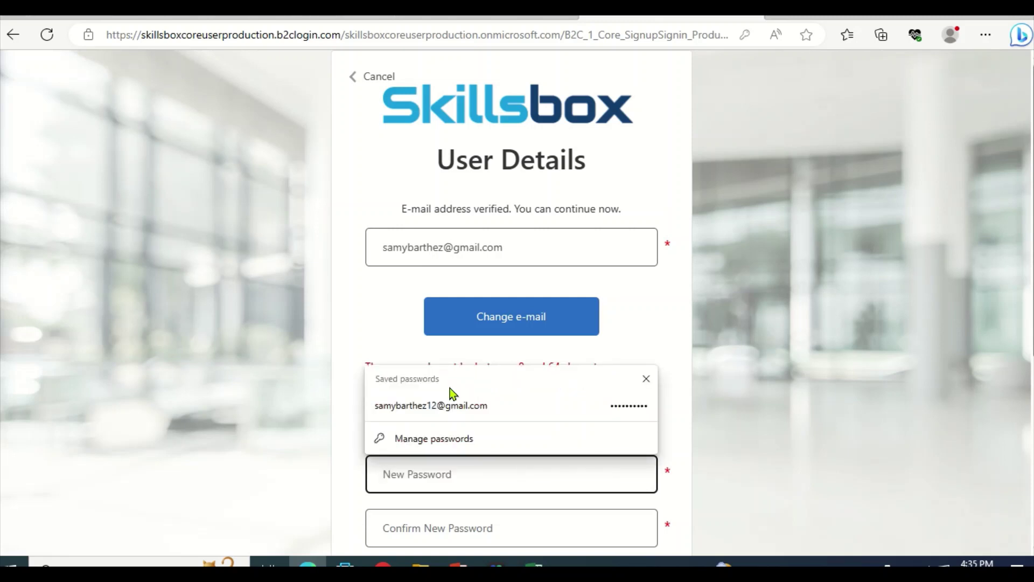
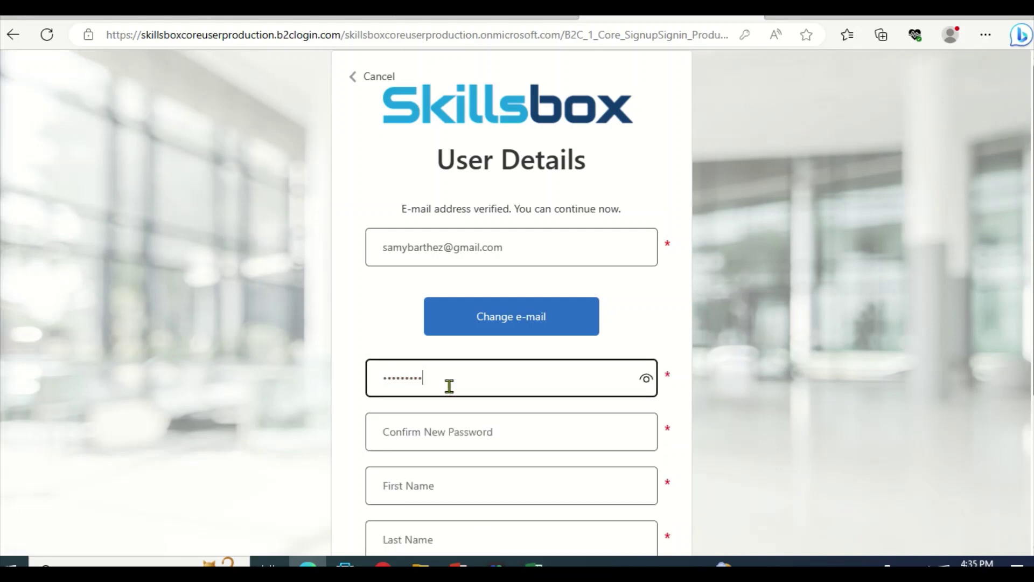
{"action": "left_click", "coordinate": [467, 423]}
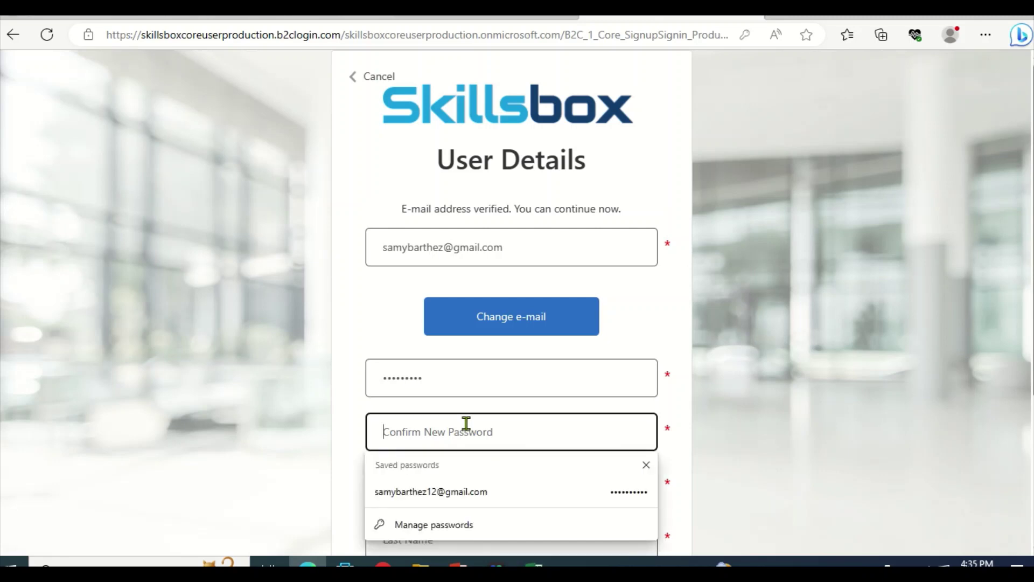
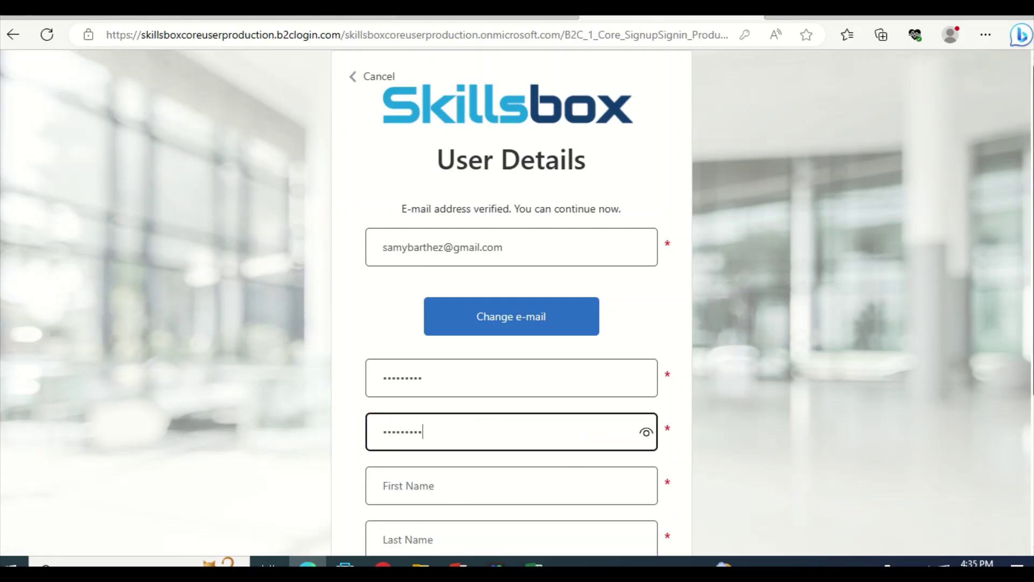
{"action": "scroll", "coordinate": [1026, 351], "scroll_direction": "down", "scroll_amount": 4}
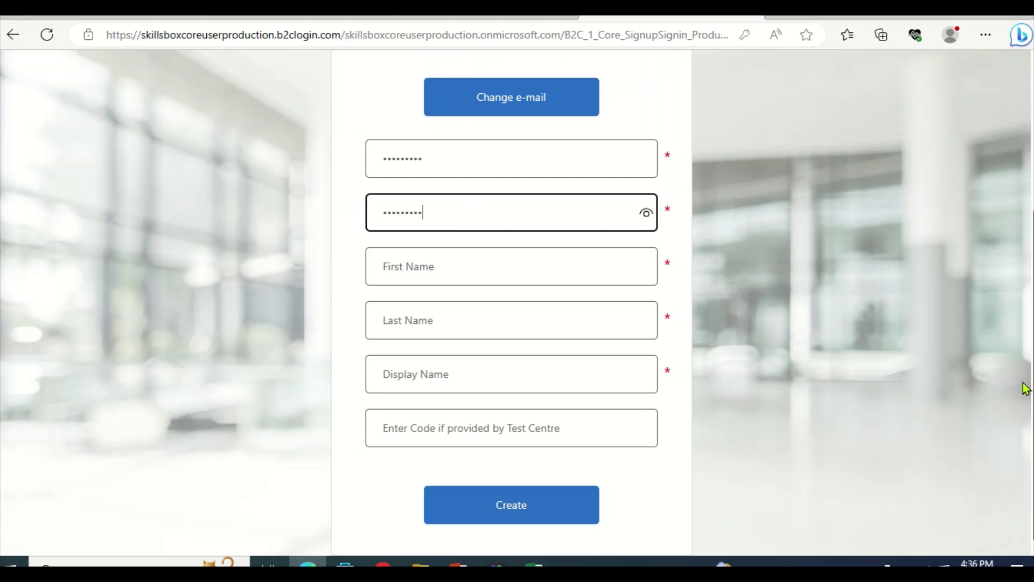
Step: Fill first name, last name and display name from the saved autofill suggestions
{"action": "left_click", "coordinate": [421, 264]}
{"action": "left_click", "coordinate": [411, 324]}
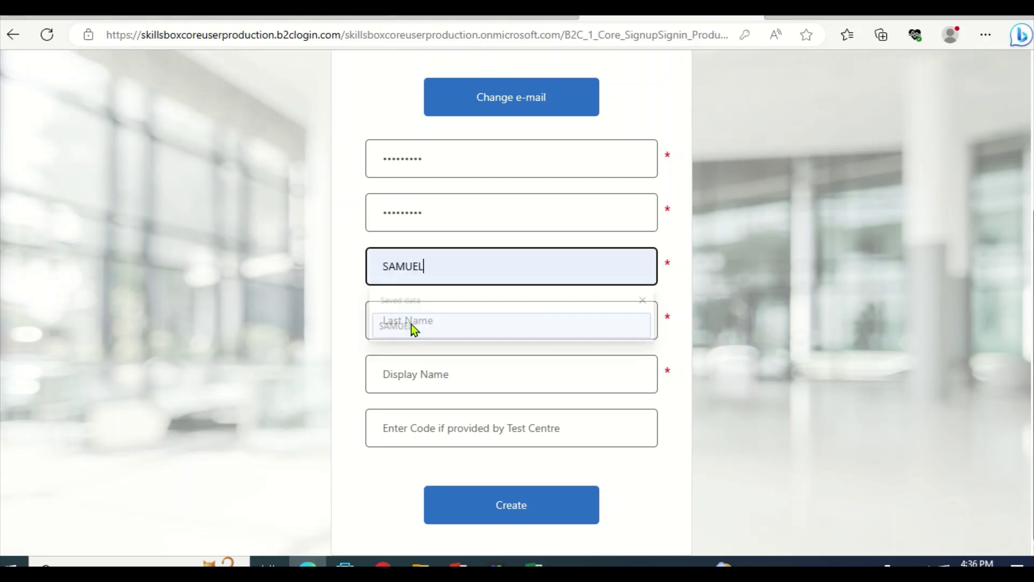
{"action": "left_click", "coordinate": [432, 322]}
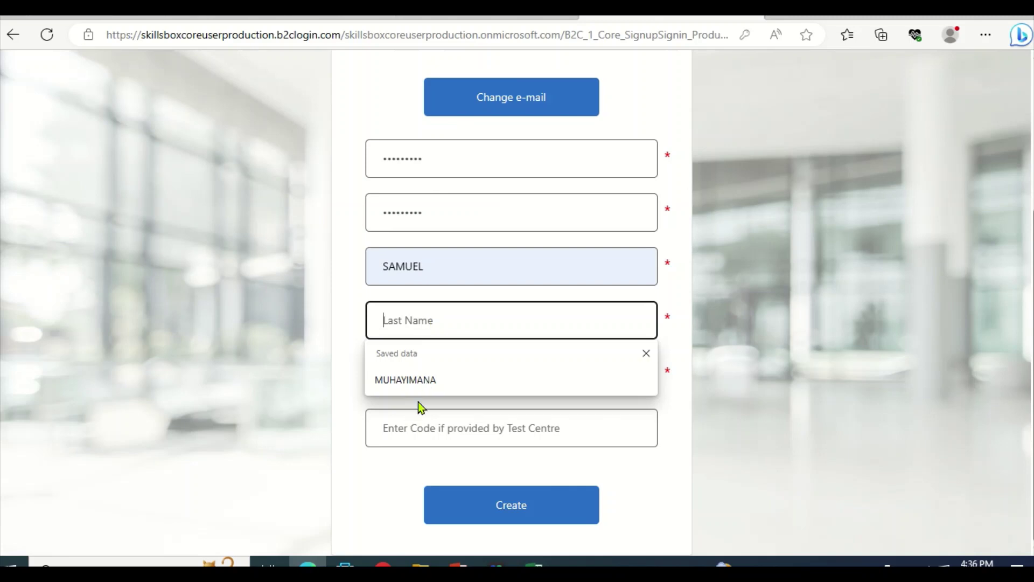
{"action": "left_click", "coordinate": [421, 385]}
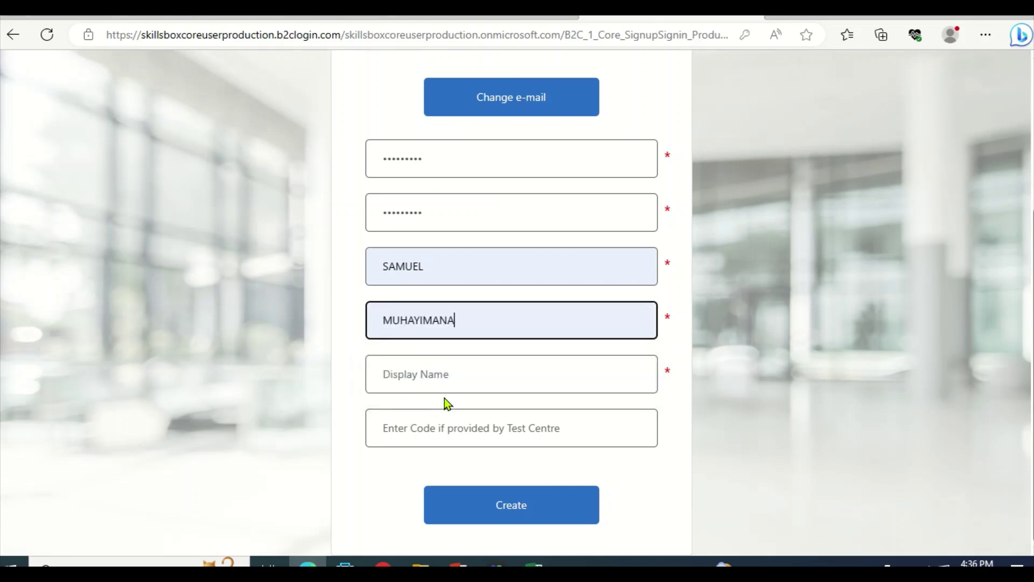
{"action": "left_click", "coordinate": [426, 377]}
{"action": "left_click", "coordinate": [446, 440]}
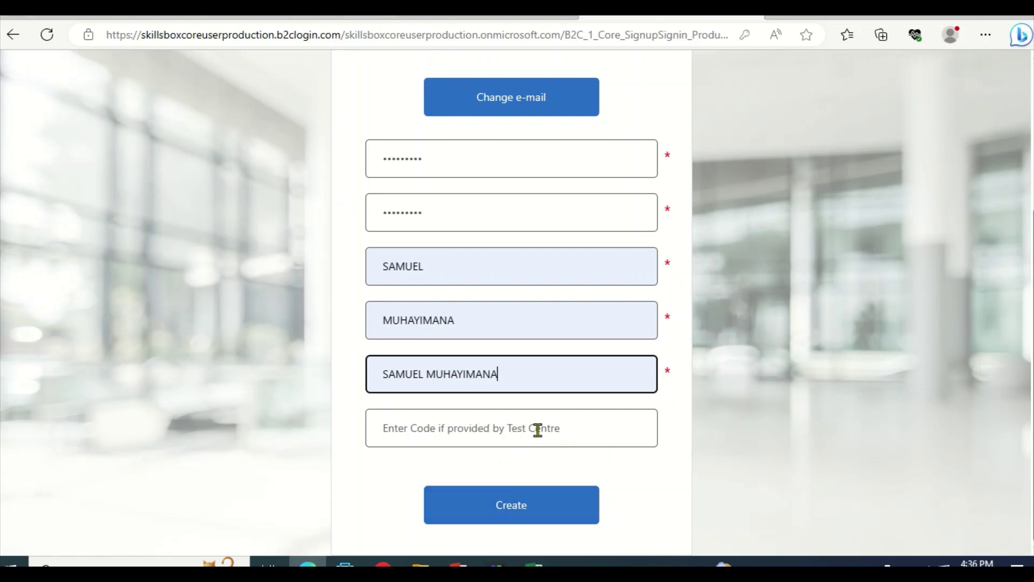
{"action": "left_click", "coordinate": [476, 435]}
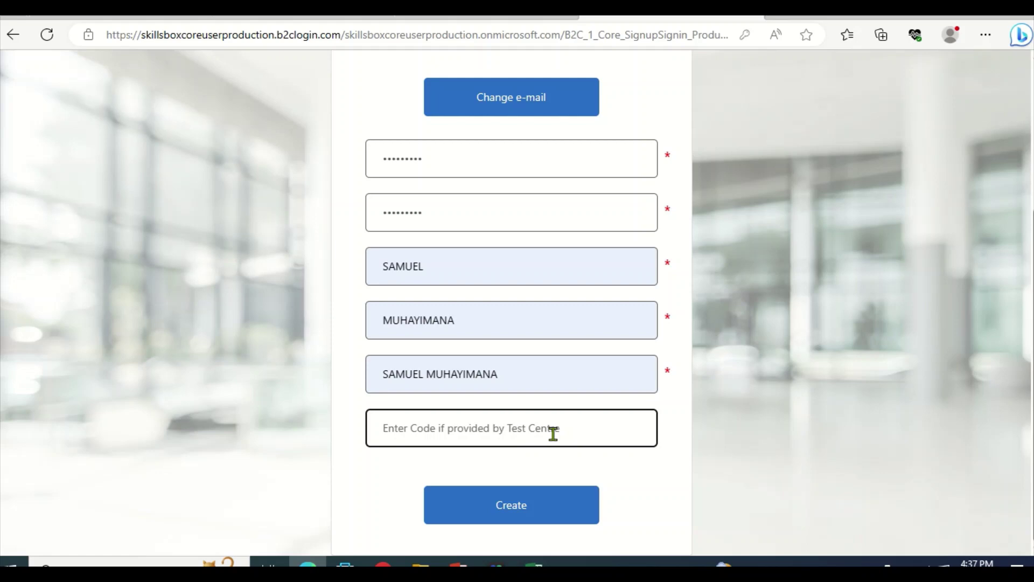
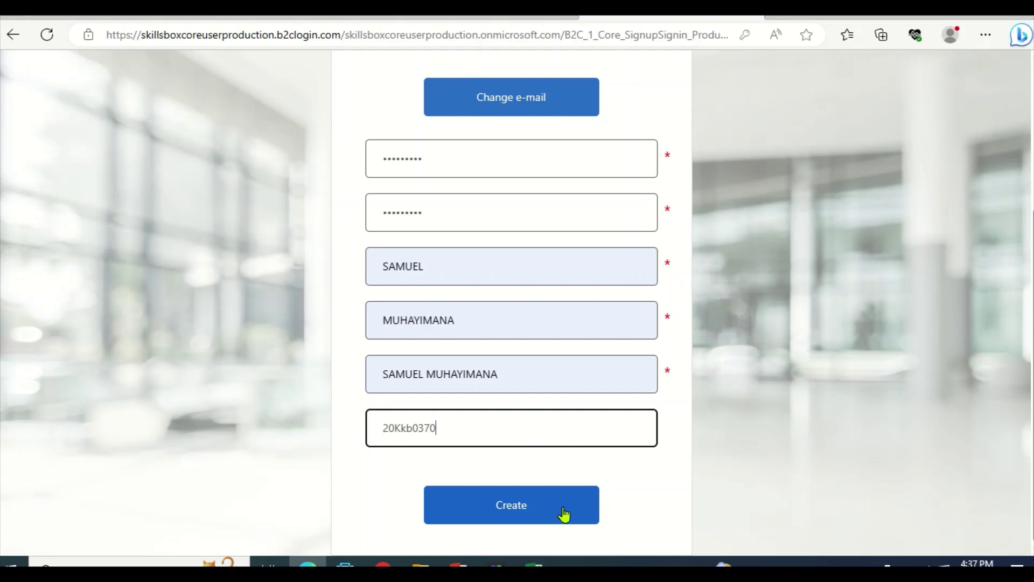
Step: Enter the test centre code and submit the user details
{"action": "left_click", "coordinate": [518, 513]}
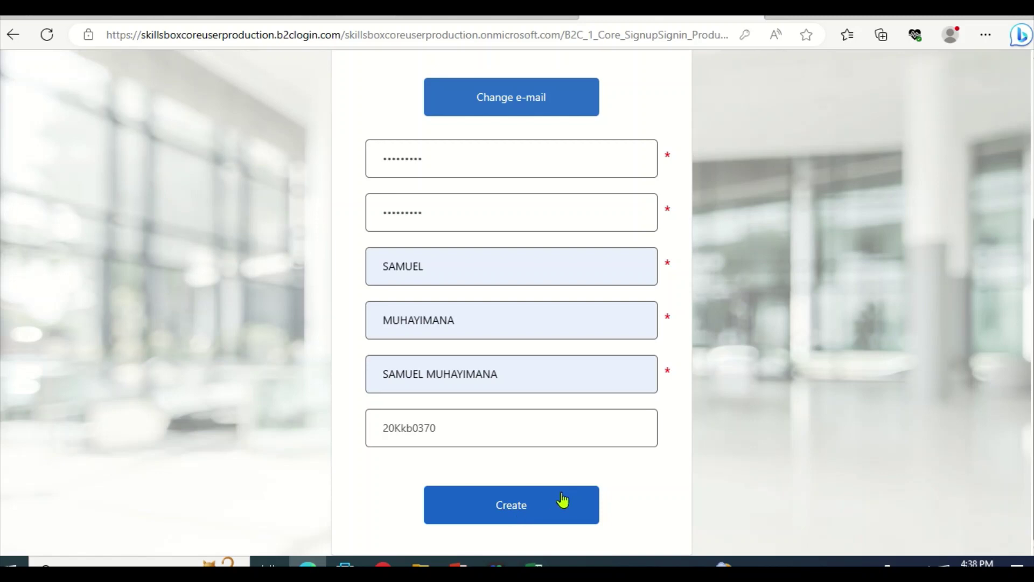
Step: Insert a hyphen after the test centre code's first two characters and resubmit with Create
{"action": "scroll", "coordinate": [1016, 224], "scroll_direction": "up", "scroll_amount": 4}
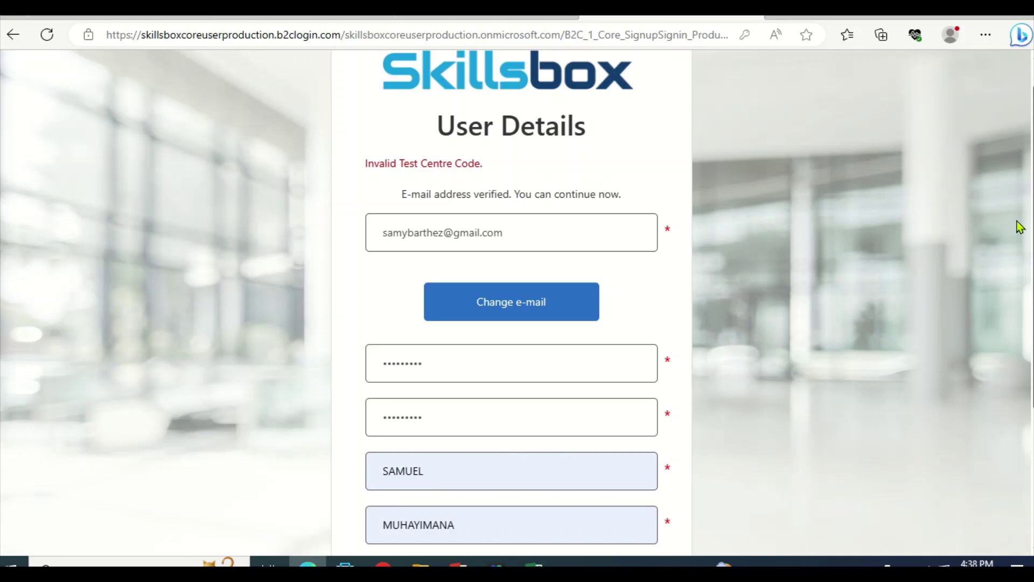
{"action": "scroll", "coordinate": [1013, 270], "scroll_direction": "down", "scroll_amount": 4}
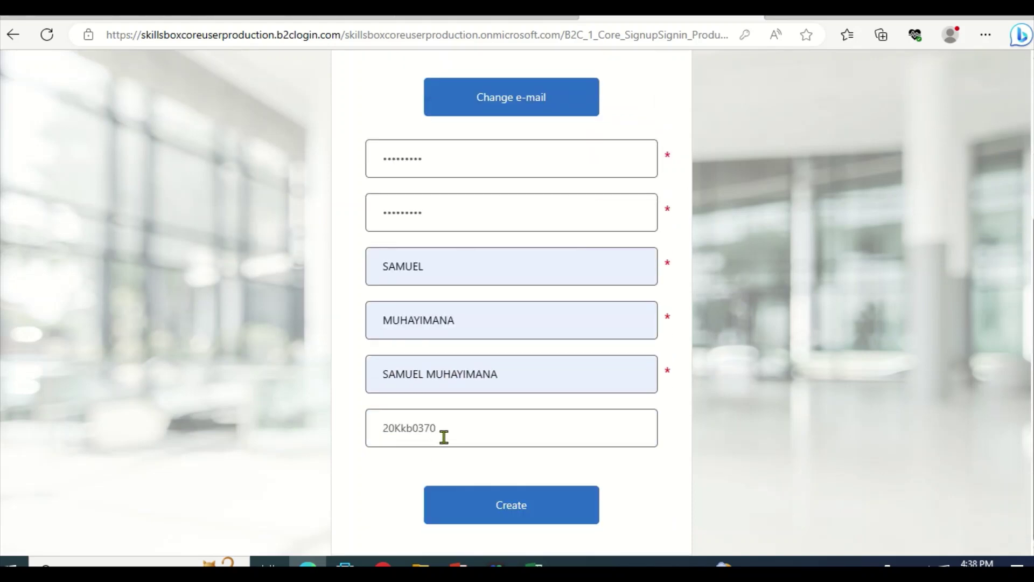
{"action": "left_click", "coordinate": [440, 431]}
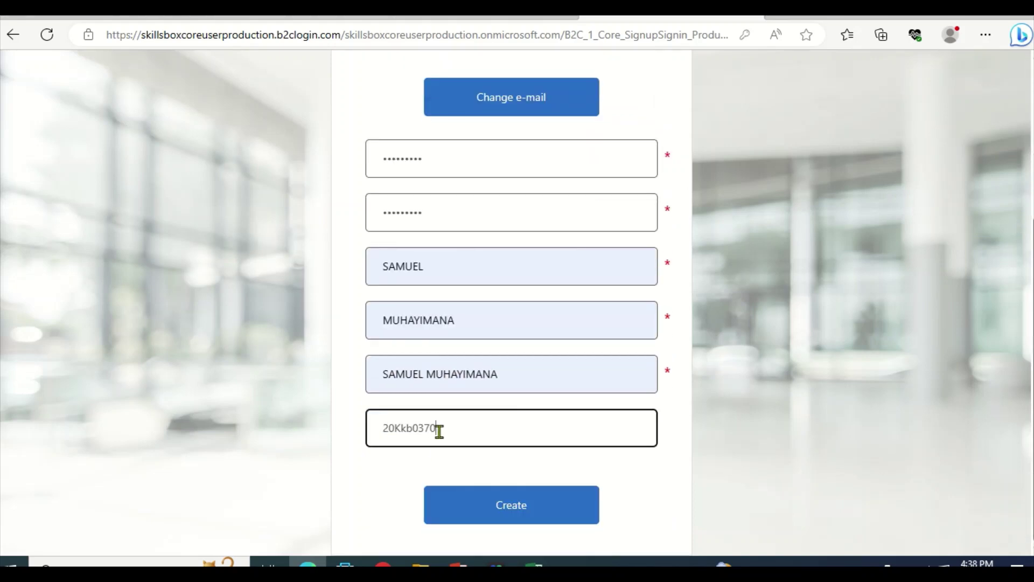
{"action": "left_click", "coordinate": [394, 428]}
{"action": "type", "text": "-"}
{"action": "left_click", "coordinate": [496, 521]}
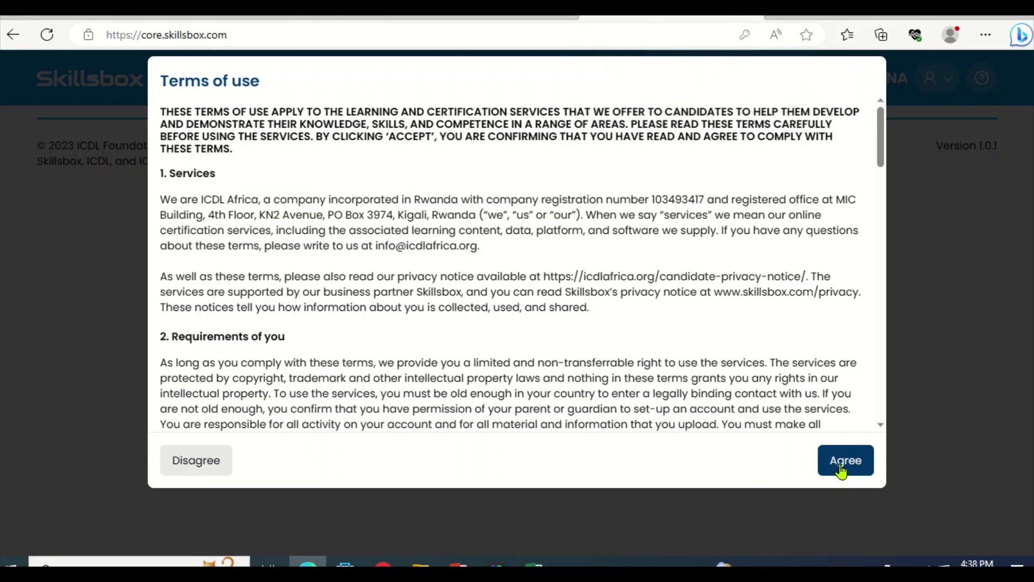
Step: Agree to the Terms of use and check the profile panel on My Modules
{"action": "left_click", "coordinate": [840, 469]}
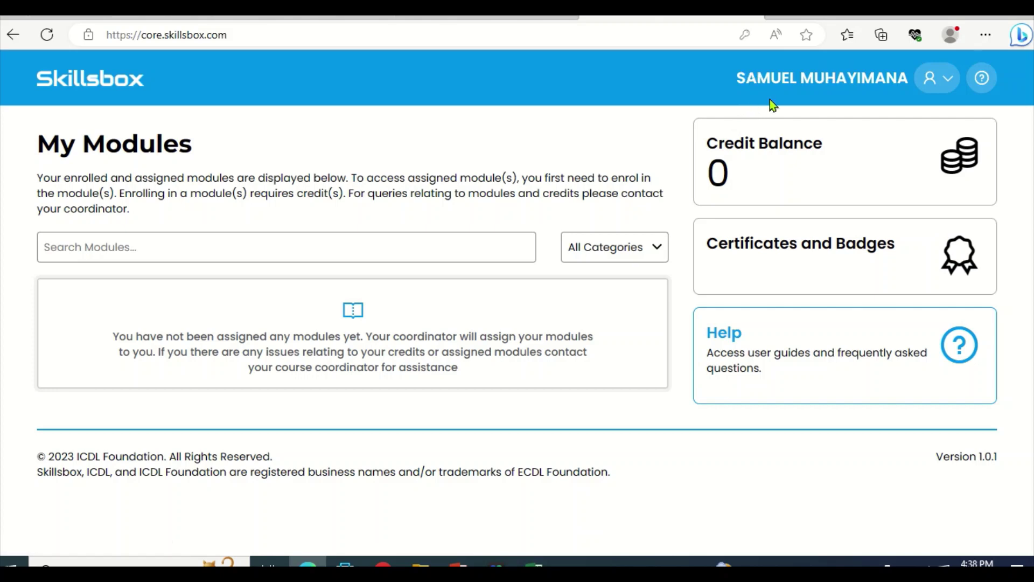
{"action": "left_click", "coordinate": [949, 81]}
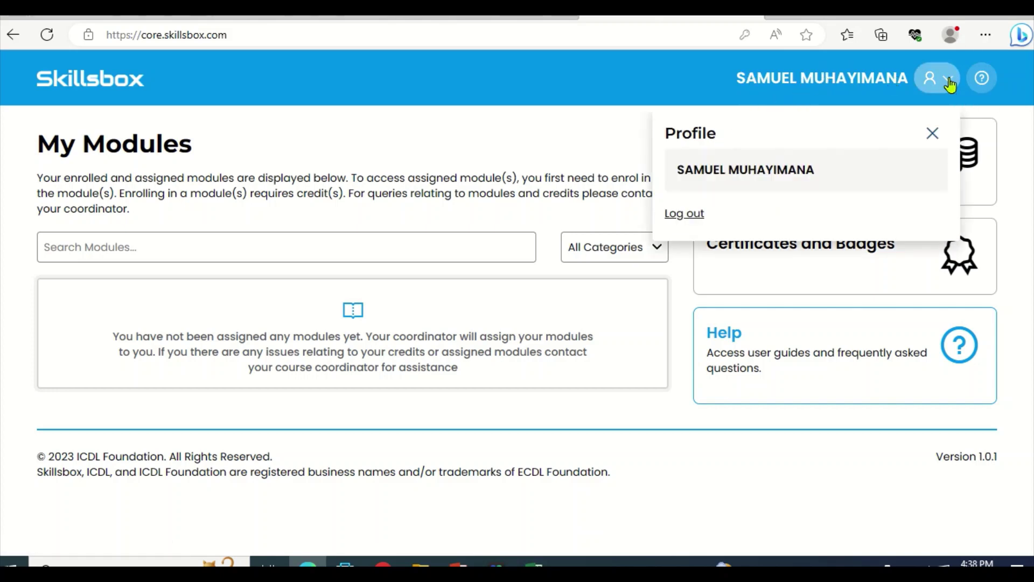
{"action": "left_click", "coordinate": [607, 91]}
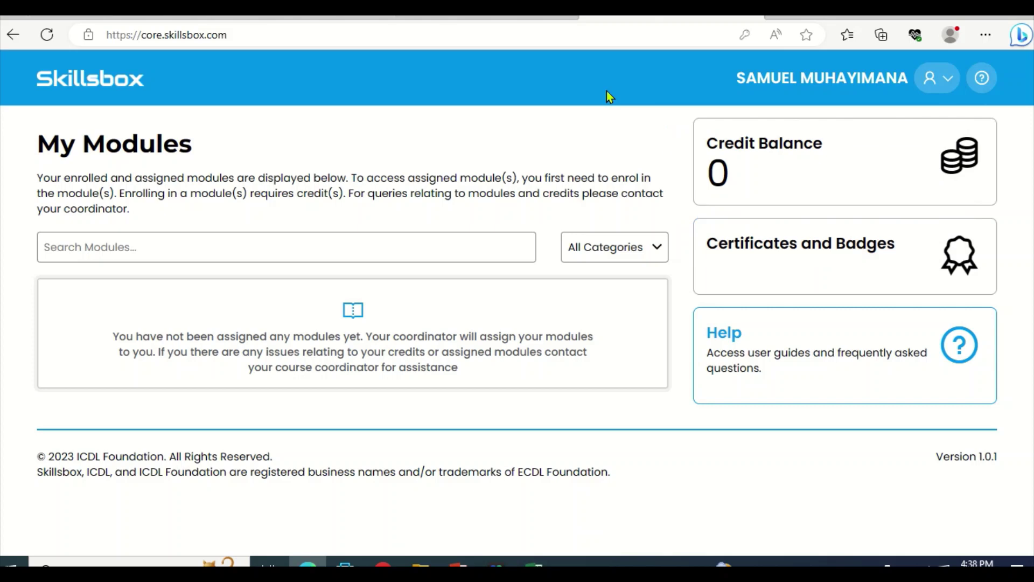